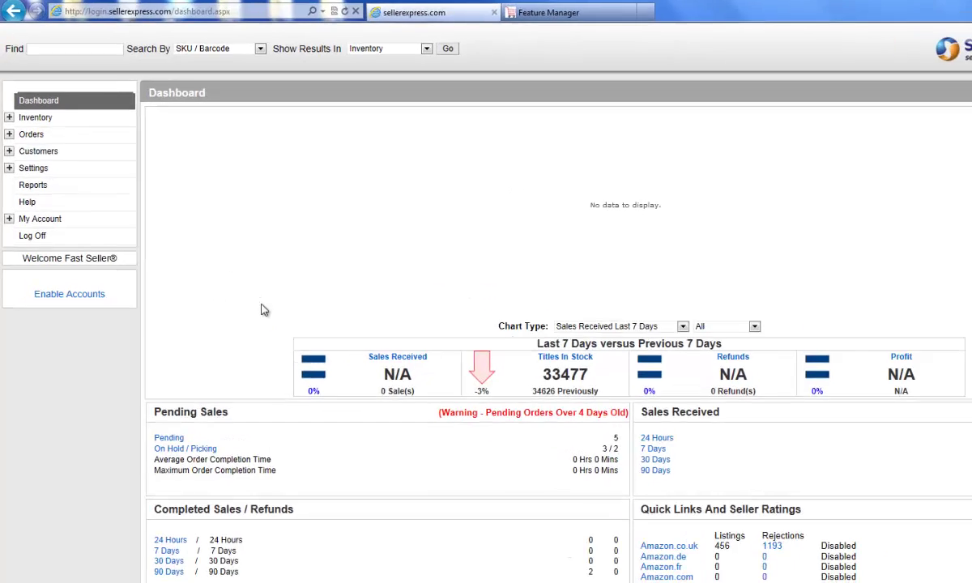
# Go to Inventory > Import EKM Products in the Seller Express sidebar
pyautogui.click(8, 118)
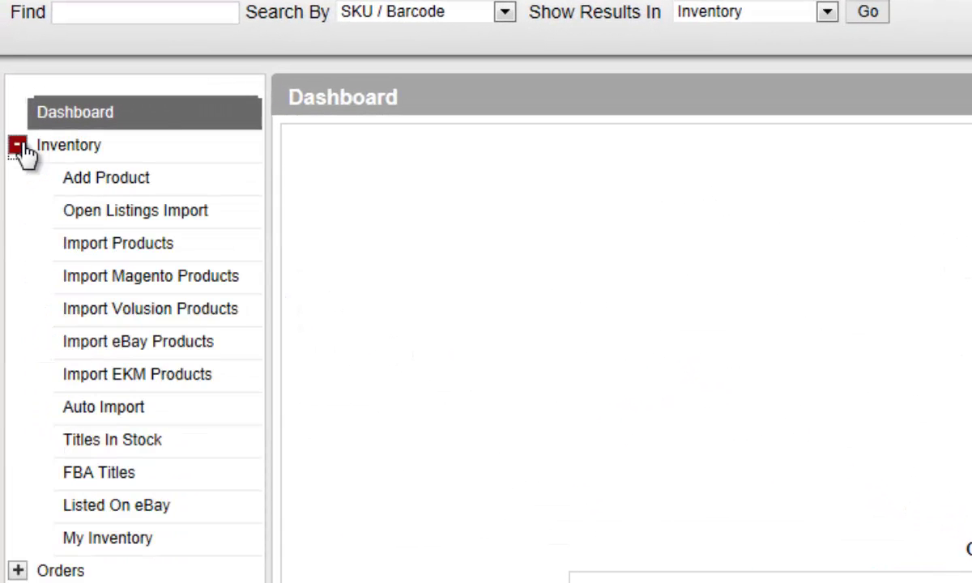
pyautogui.click(178, 390)
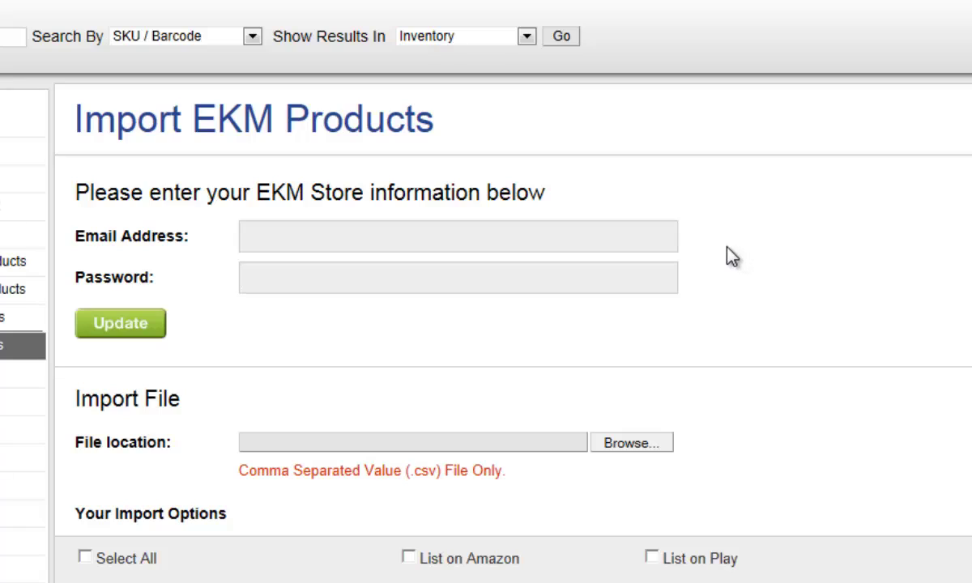
# Enter the EKM store e-mail address and password, then switch to the EKM Powershop account tab
pyautogui.click(618, 246)
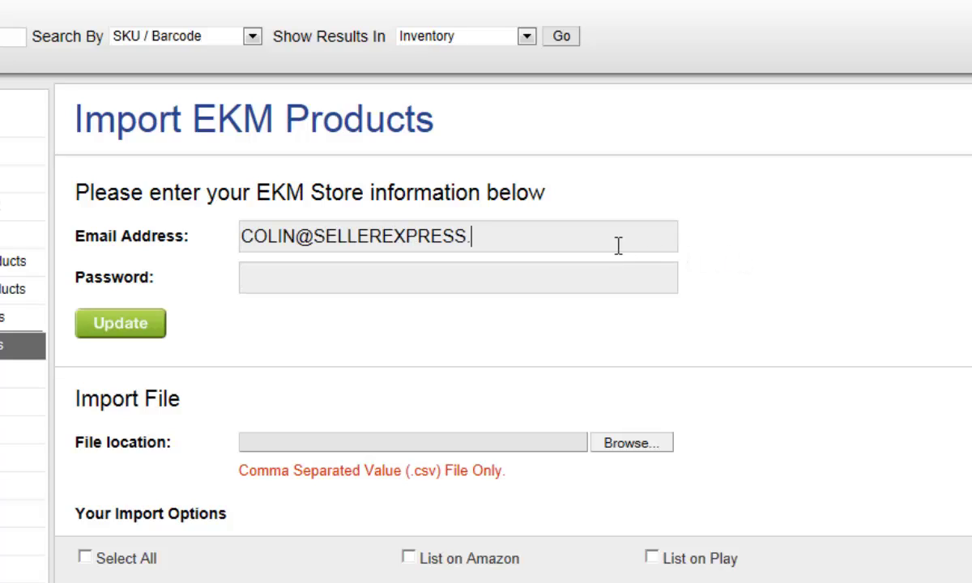
pyautogui.press('Tab')
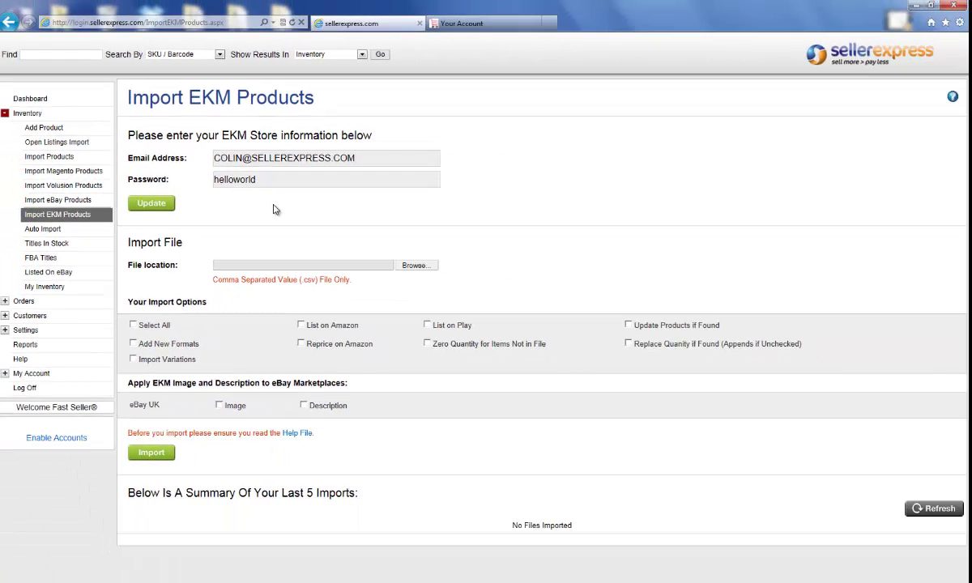
pyautogui.click(436, 24)
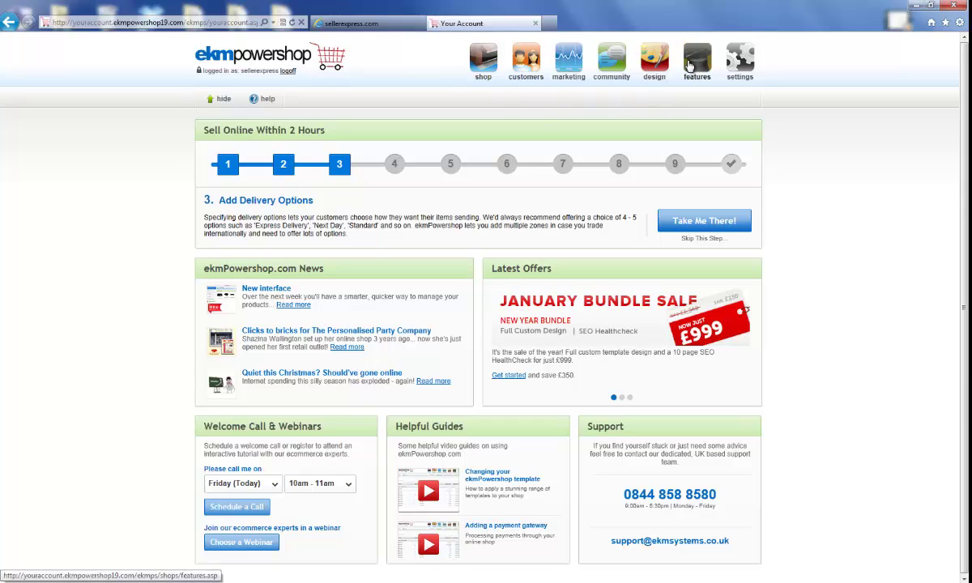
# Open EKM Powershop's Feature Manager and scroll down to the Browse Features list
pyautogui.click(691, 65)
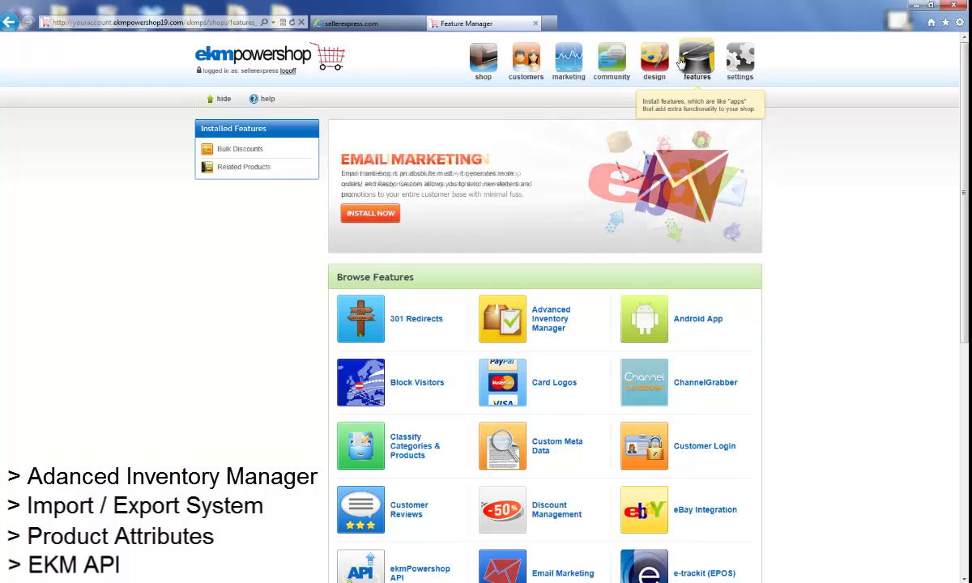
pyautogui.scroll(-3, 544, 324)
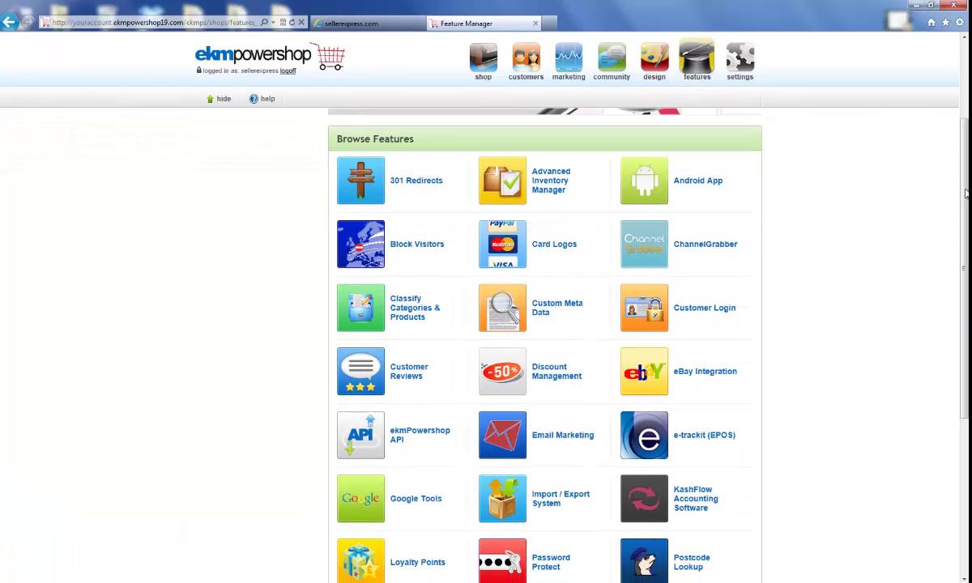
# Install the Advanced Inventory Manager and ekmPowershop API features
pyautogui.click(549, 187)
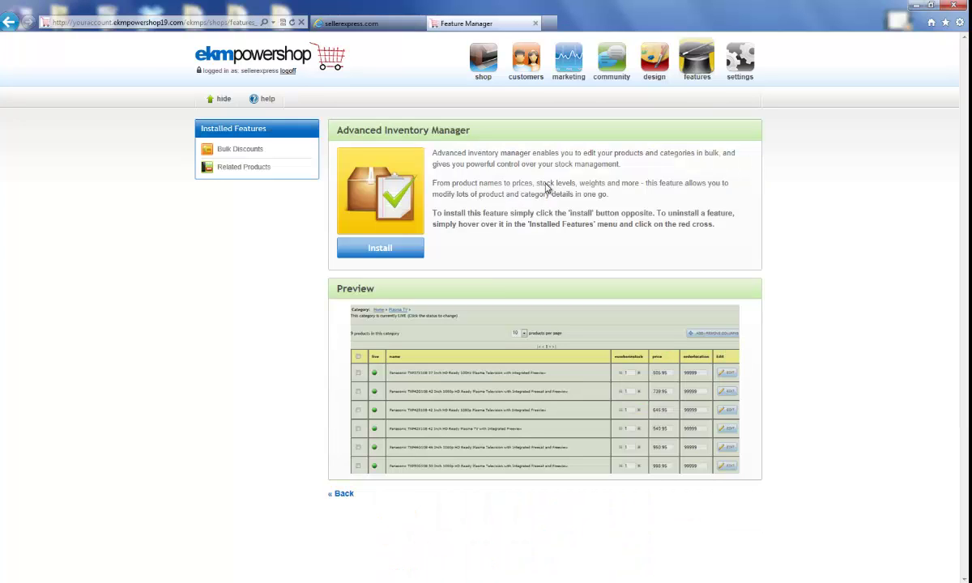
pyautogui.click(417, 253)
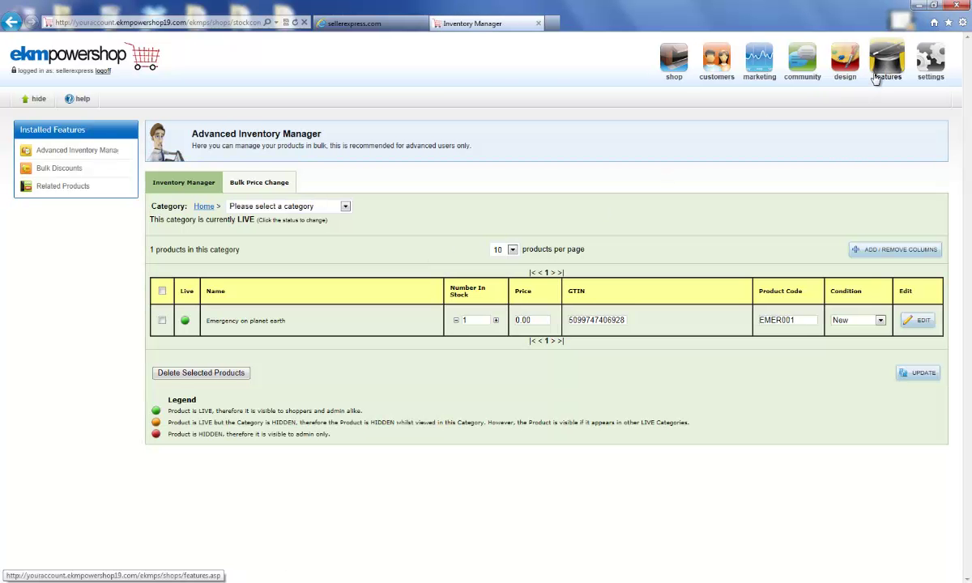
pyautogui.click(876, 76)
pyautogui.click(652, 496)
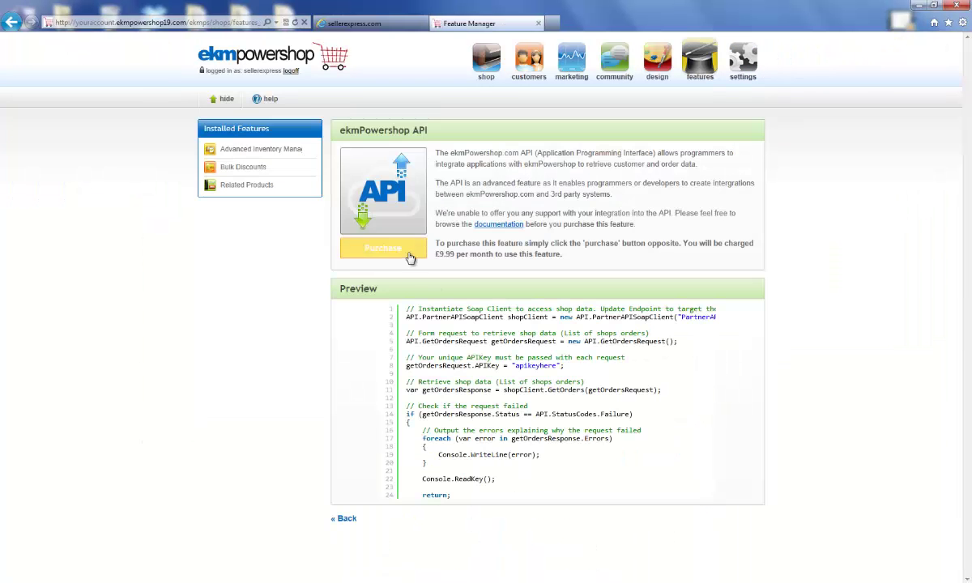
pyautogui.click(409, 256)
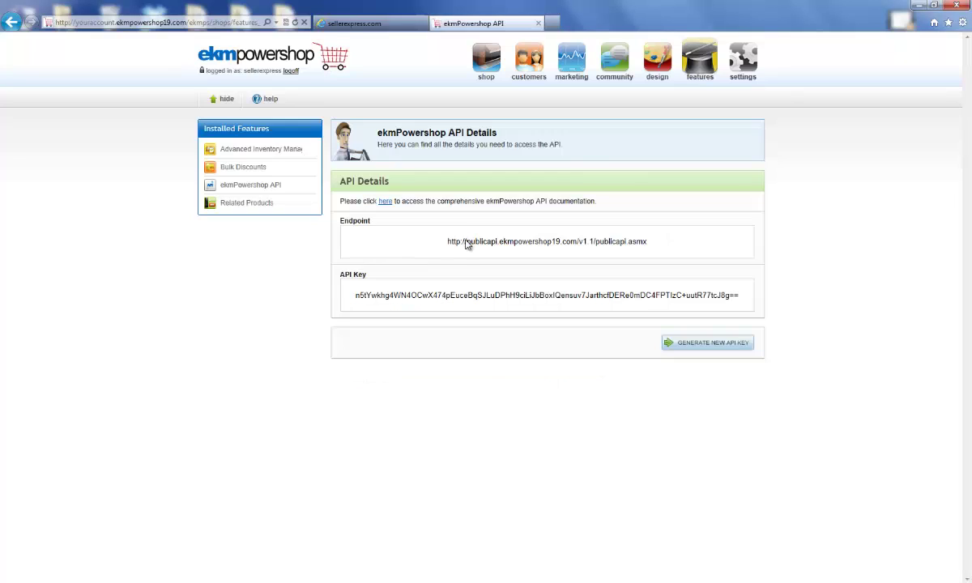
# Install the Import / Export System and Product Attributes features from the Feature Manager
pyautogui.click(700, 60)
pyautogui.click(686, 573)
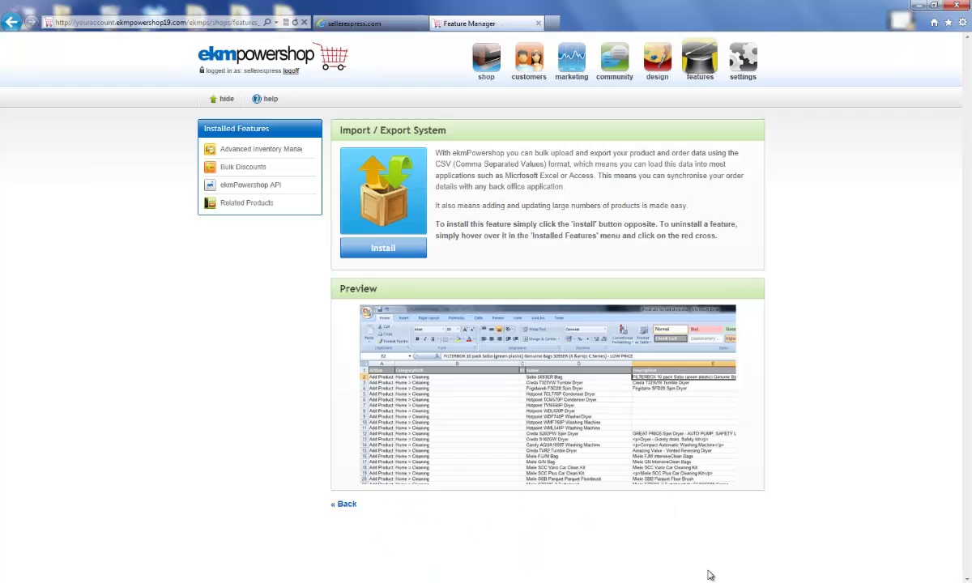
pyautogui.click(405, 256)
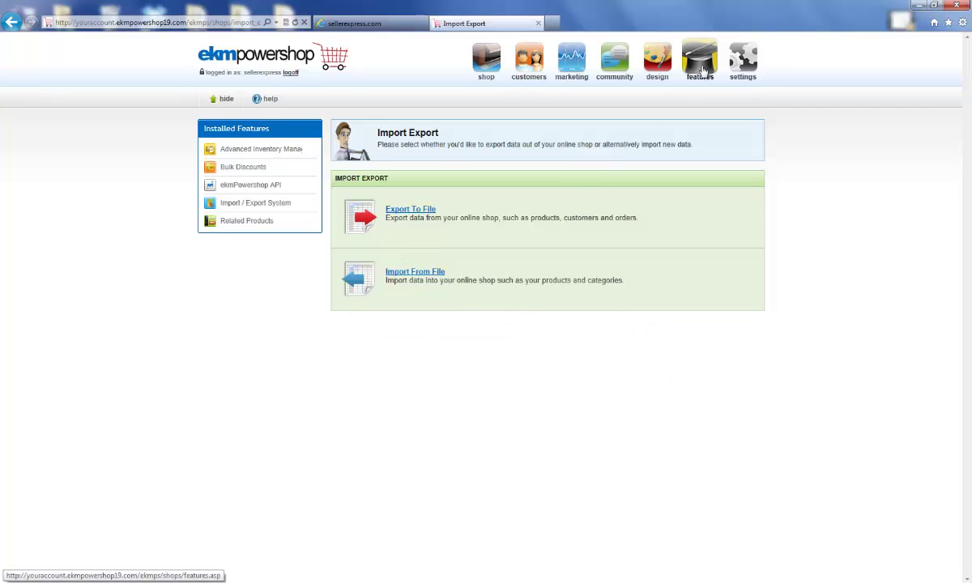
pyautogui.click(700, 64)
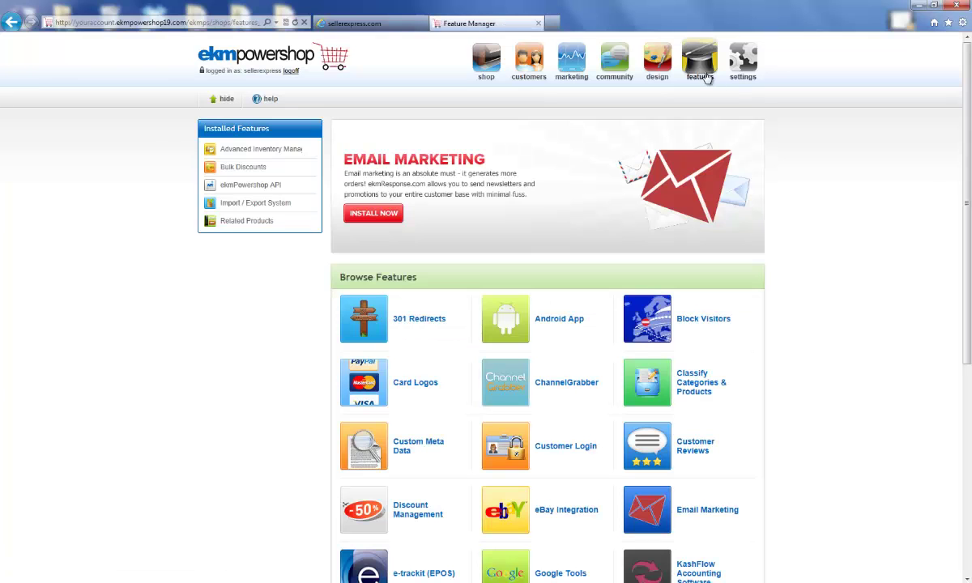
pyautogui.scroll(-5, 502, 439)
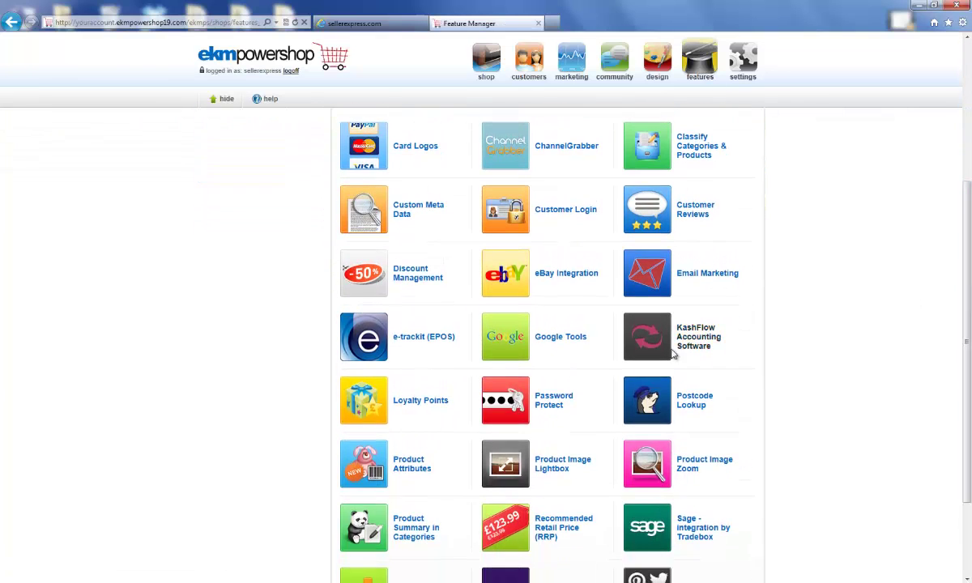
pyautogui.click(408, 476)
pyautogui.click(414, 258)
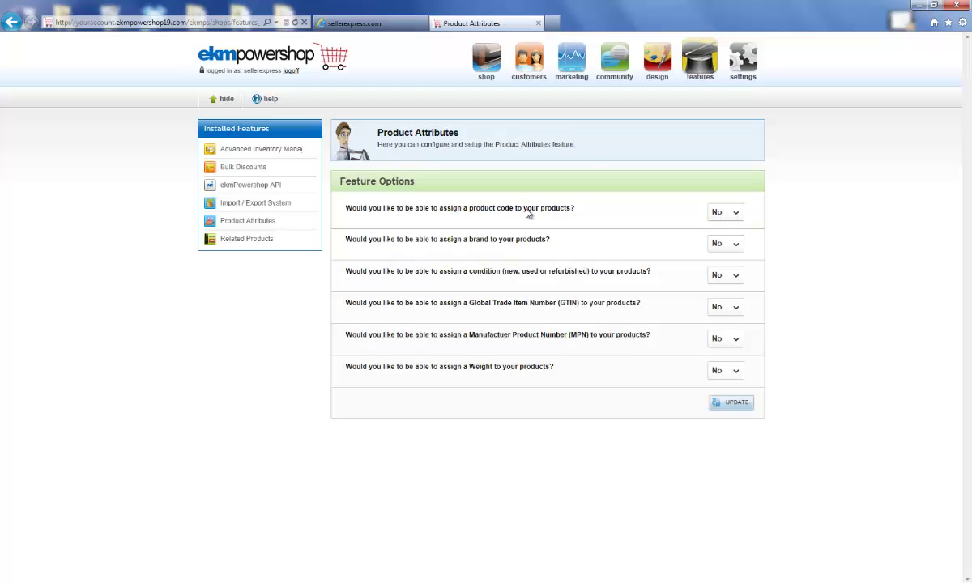
# In Product Attributes settings, set product code, brand and condition options to Yes
pyautogui.click(695, 65)
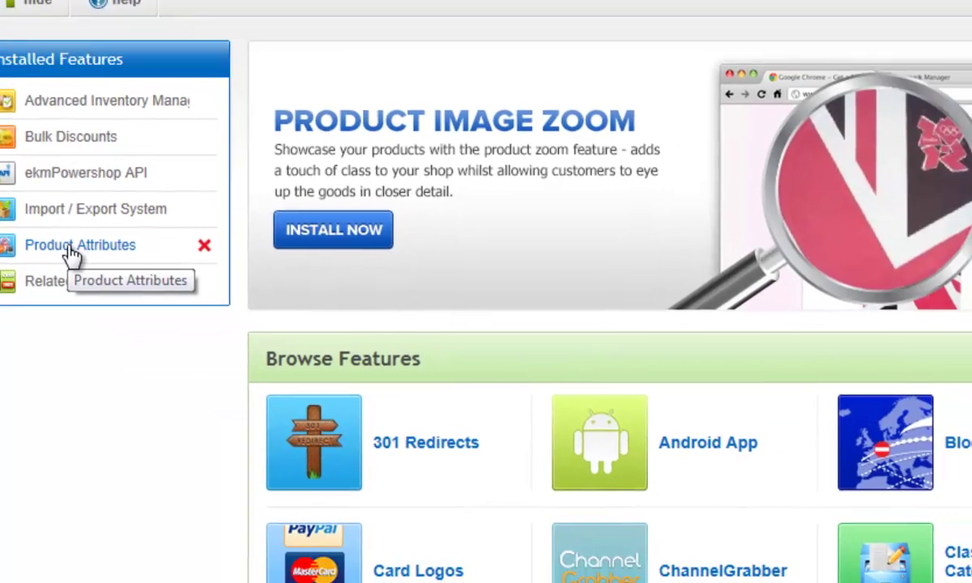
pyautogui.click(390, 389)
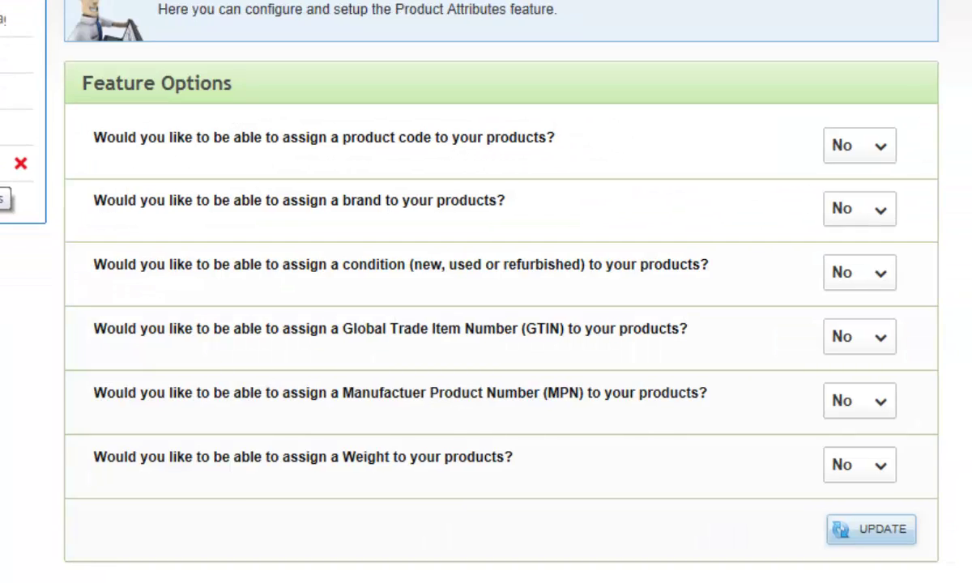
pyautogui.click(846, 154)
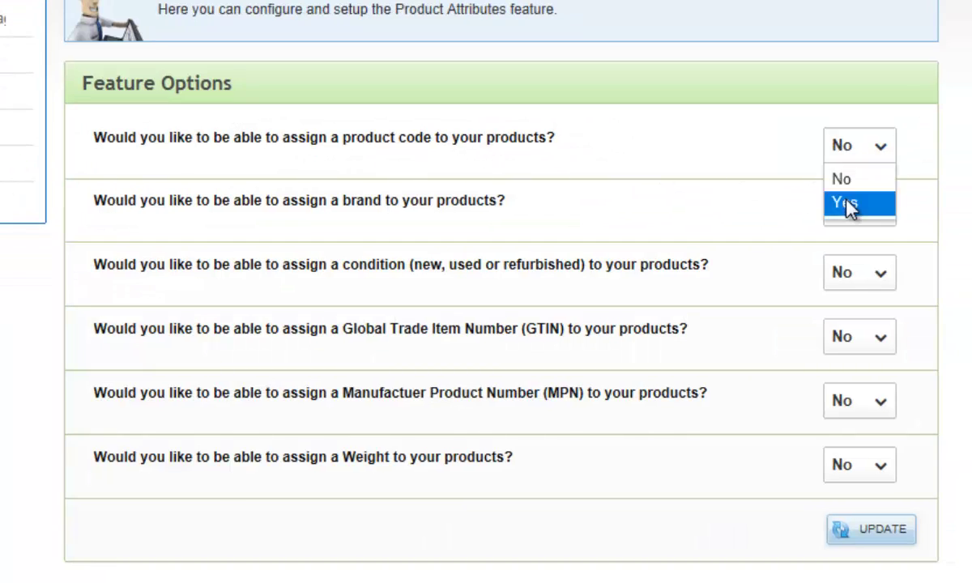
pyautogui.click(847, 205)
pyautogui.click(851, 212)
pyautogui.click(847, 264)
pyautogui.click(850, 273)
pyautogui.click(859, 327)
# Set the GTIN, MPN and weight Product Attributes options to Yes
pyautogui.click(864, 395)
pyautogui.click(870, 405)
pyautogui.click(871, 461)
pyautogui.click(873, 474)
pyautogui.click(868, 525)
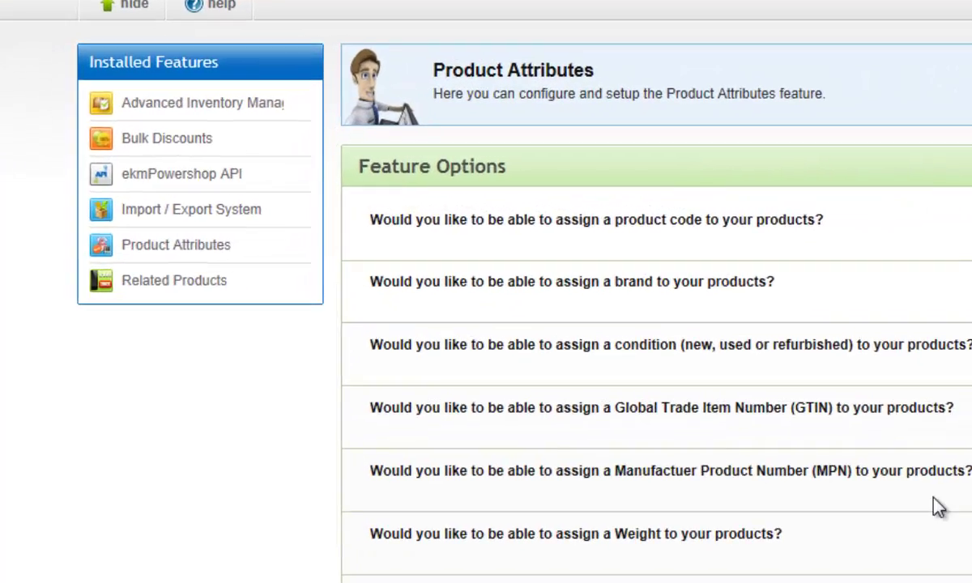
# Open Advanced Inventory Manager to view the product 'Emergency on planet earth'
pyautogui.click(223, 106)
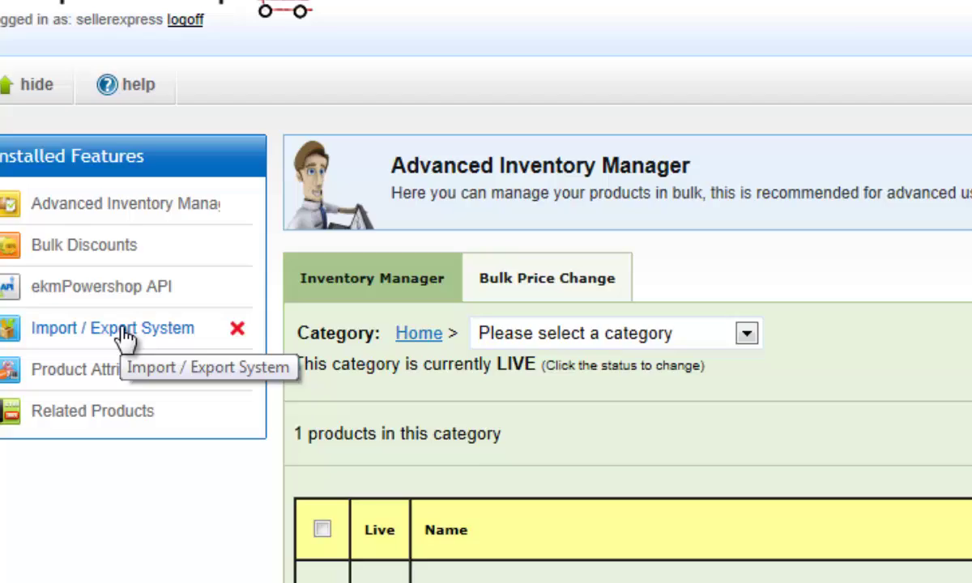
# Export products from all categories with all fields as a CSV file and download it
pyautogui.click(186, 352)
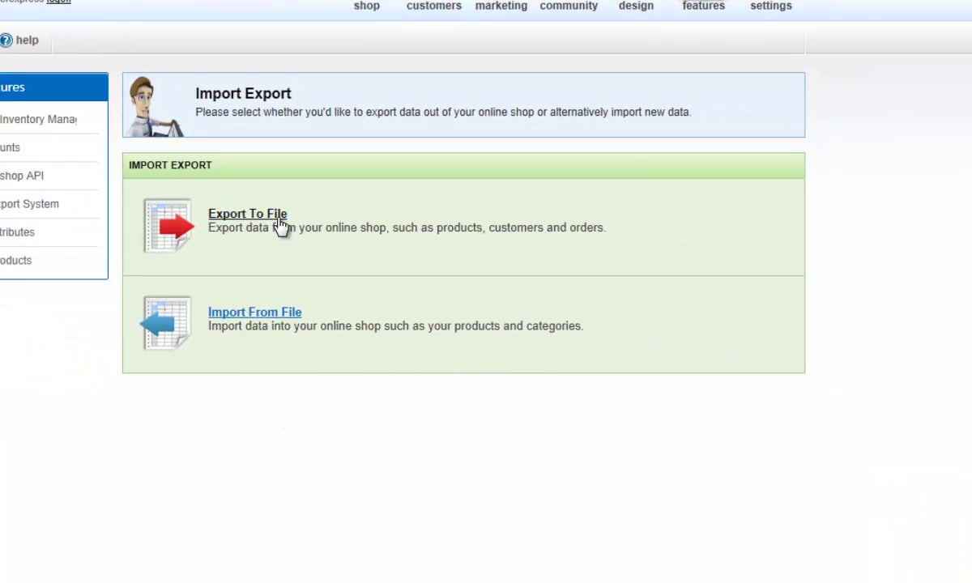
pyautogui.click(279, 225)
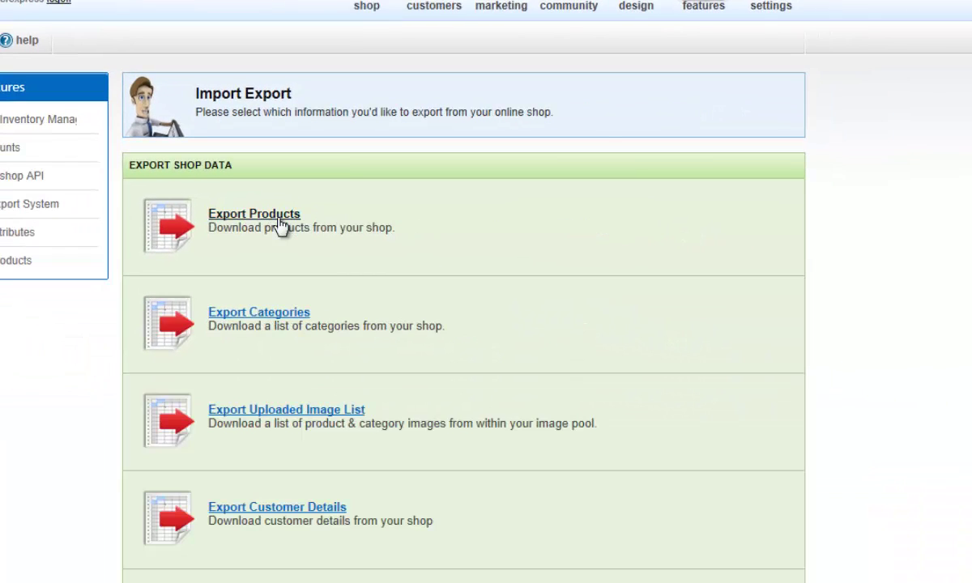
pyautogui.click(279, 219)
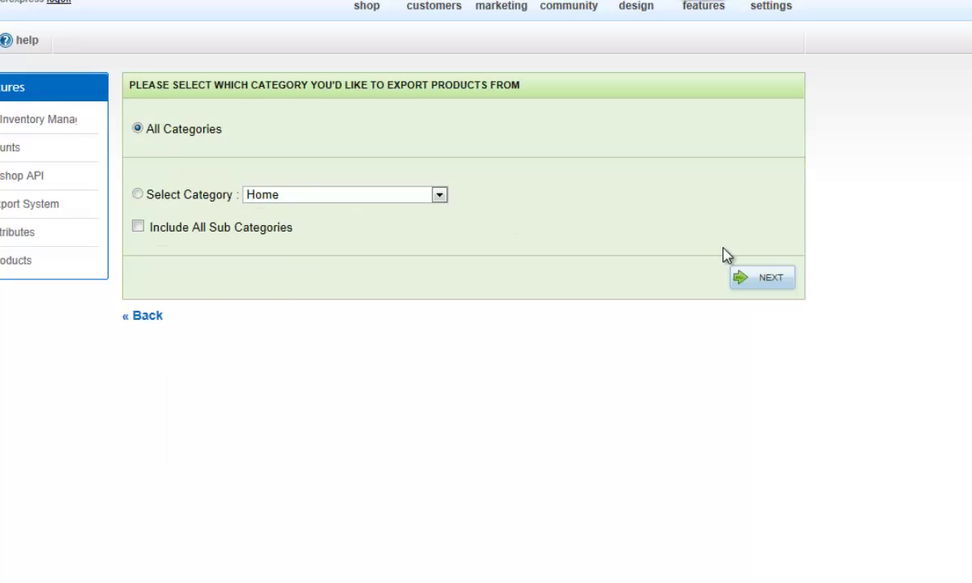
pyautogui.click(768, 278)
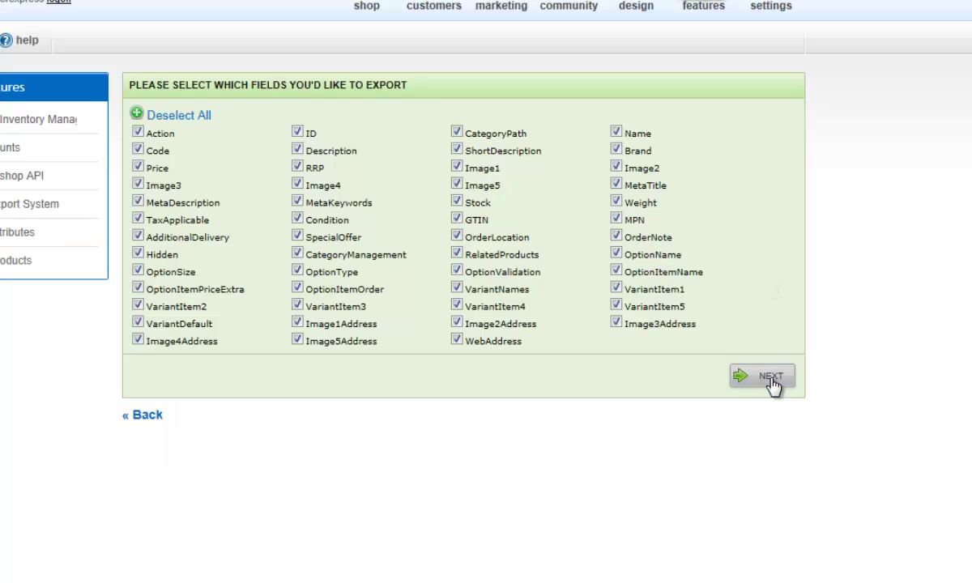
pyautogui.click(773, 381)
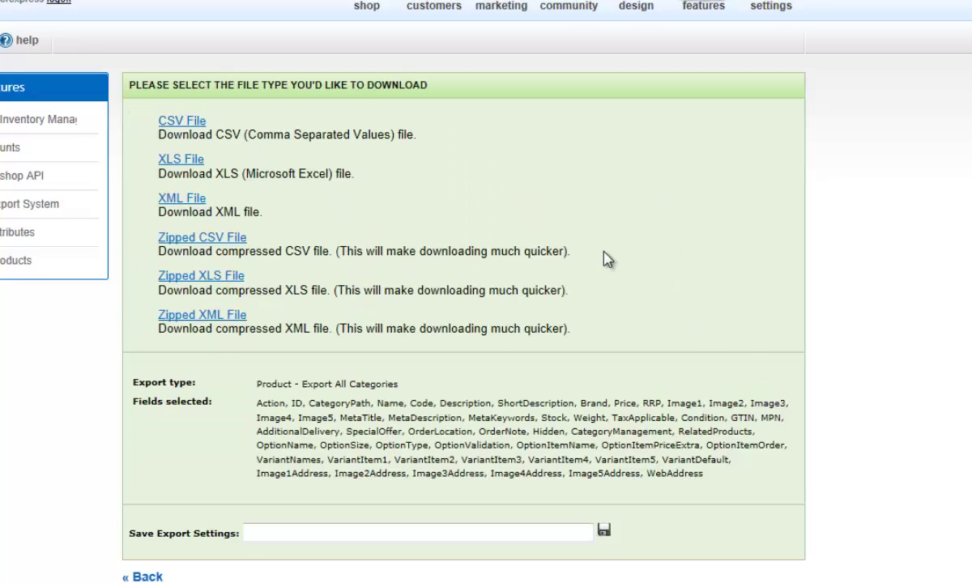
pyautogui.click(177, 123)
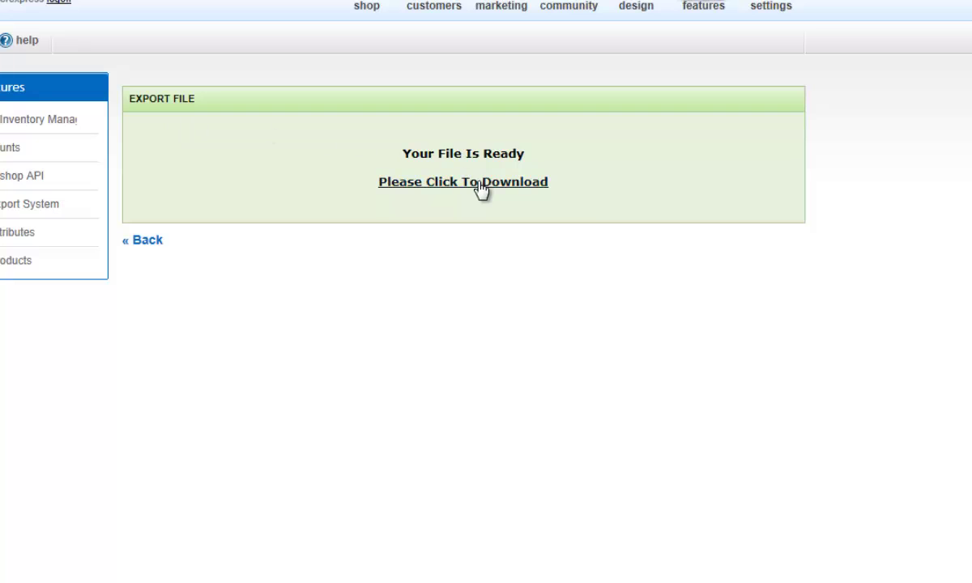
pyautogui.click(481, 189)
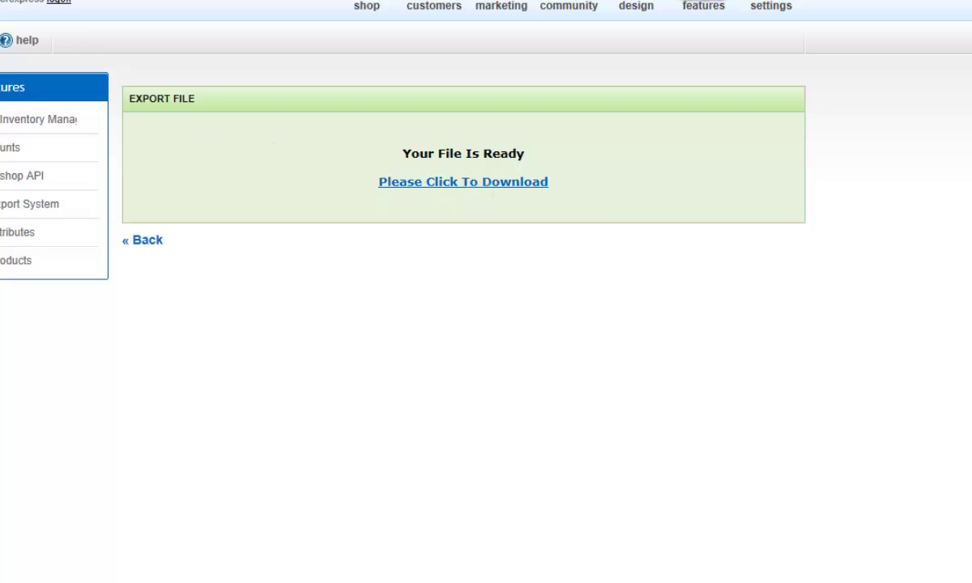
# Switch back to the Seller Express Import EKM Products tab once ProductAll (1).csv has downloaded
pyautogui.click(354, 24)
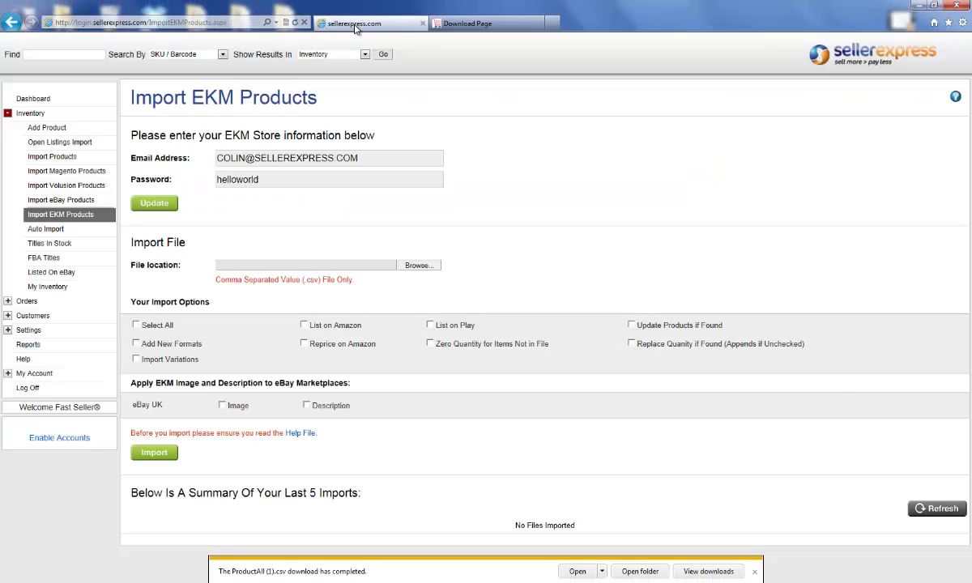